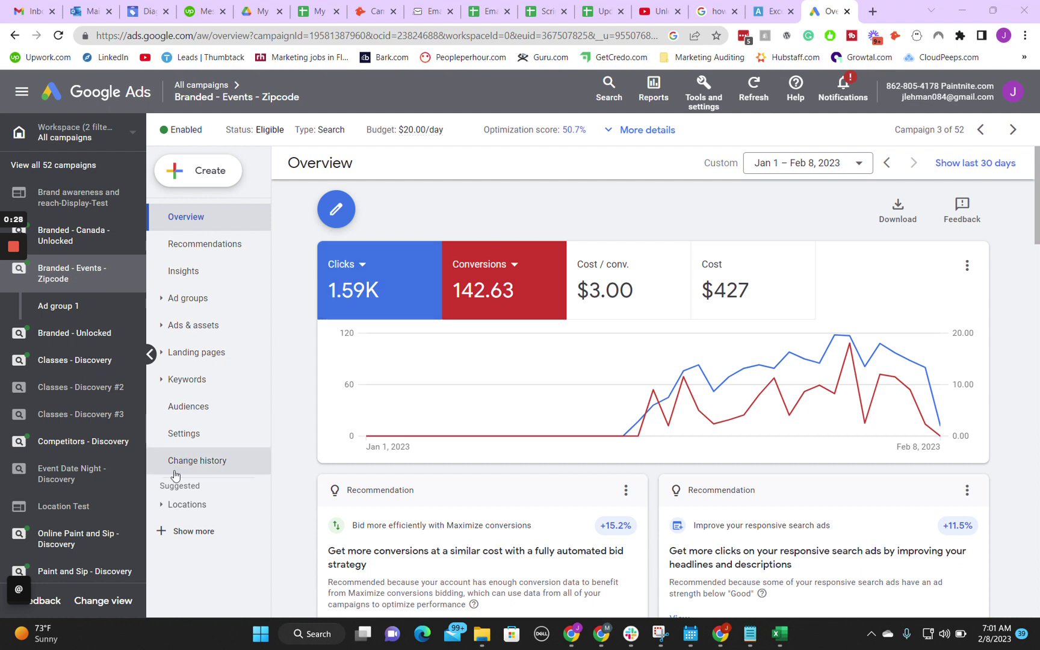
Step: Expand Locations in the campaign menu and open the Branded - Events - Zipcode targeted locations page
click(176, 504)
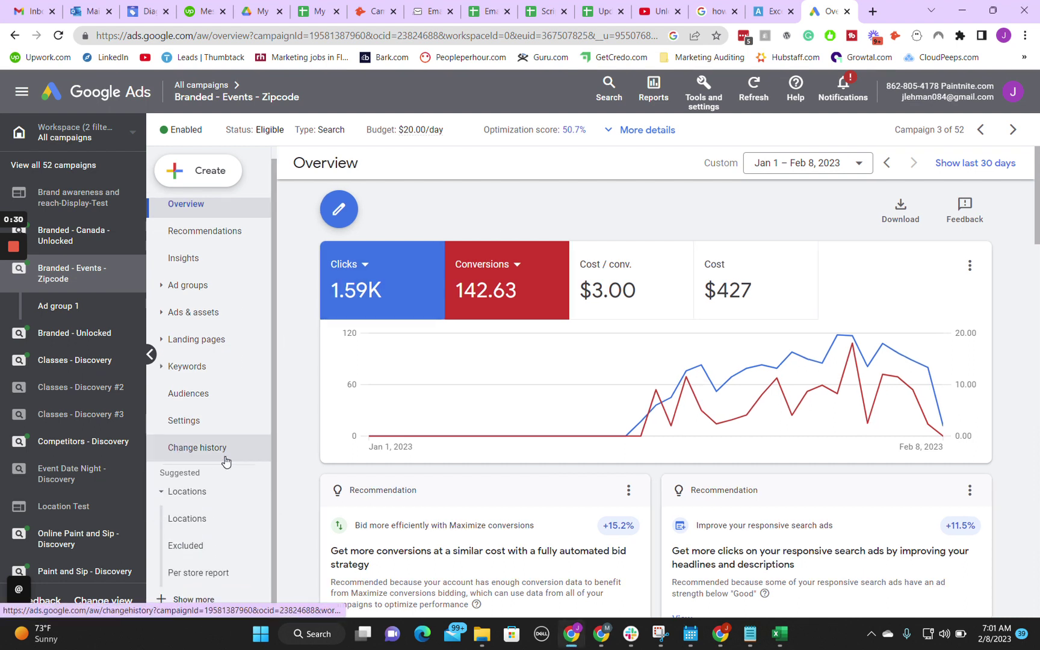
click(195, 516)
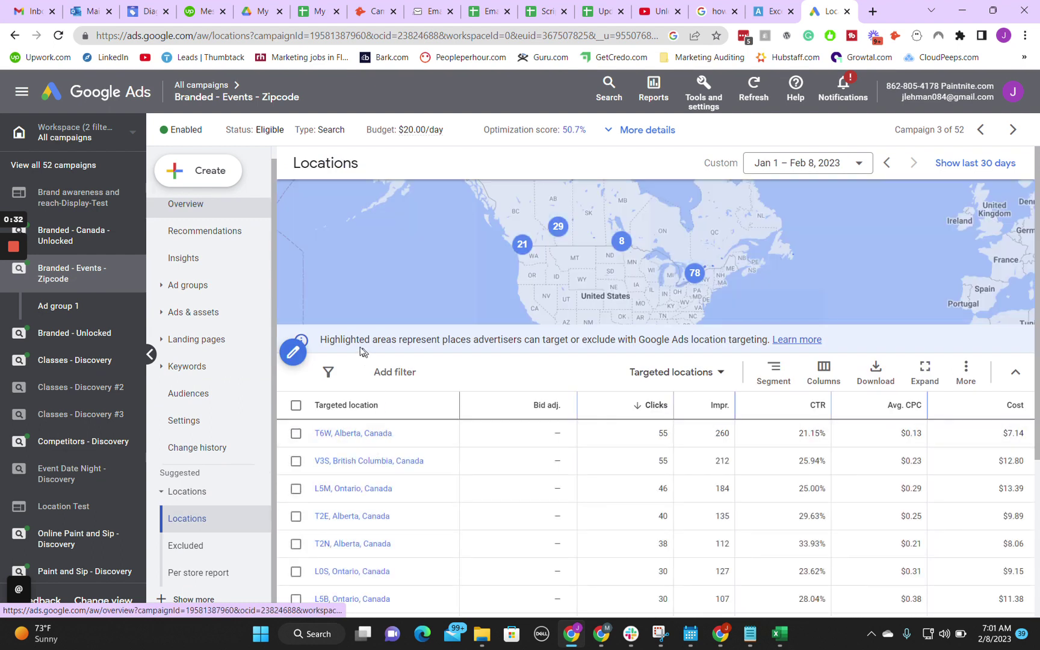
Step: Select all 139 targeted postal-code locations and remove them from the campaign
click(295, 405)
scroll(438, 459, down, 1)
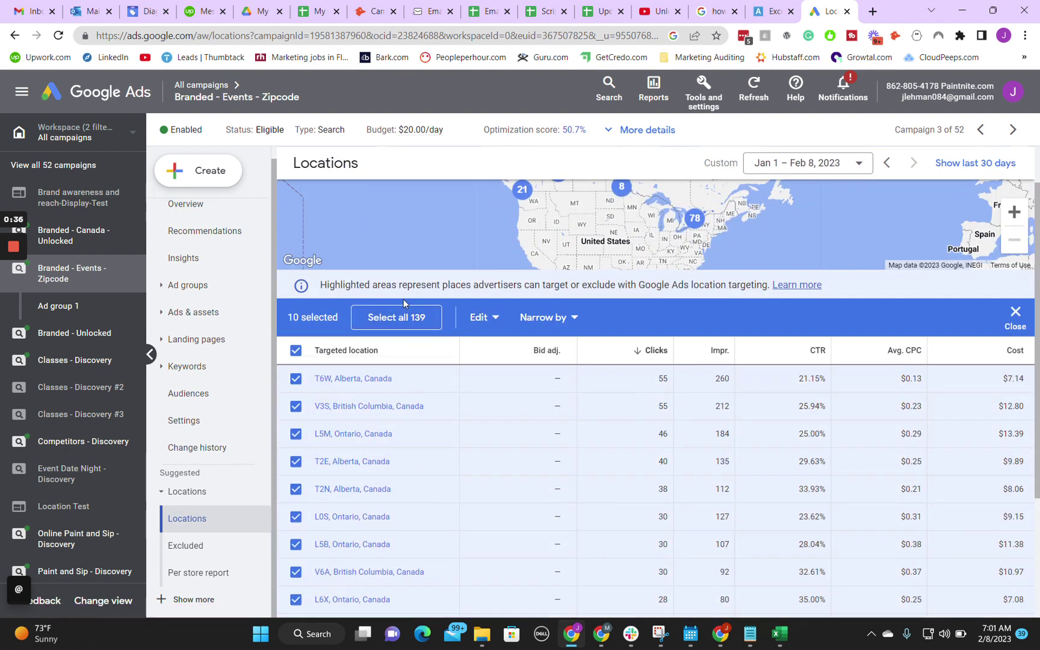
click(398, 317)
click(415, 320)
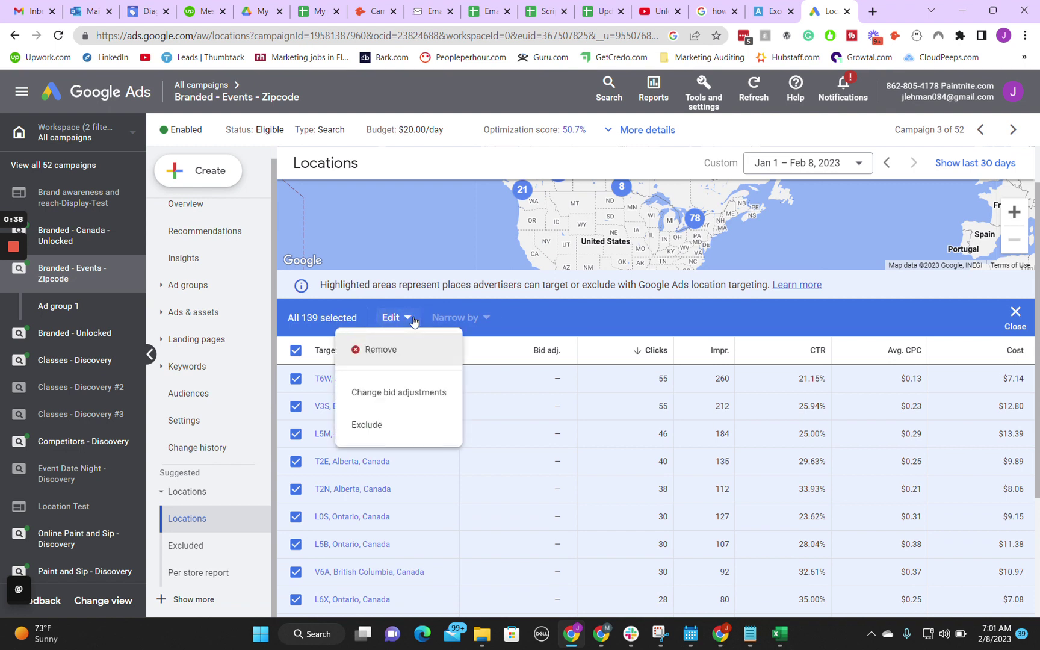
click(387, 354)
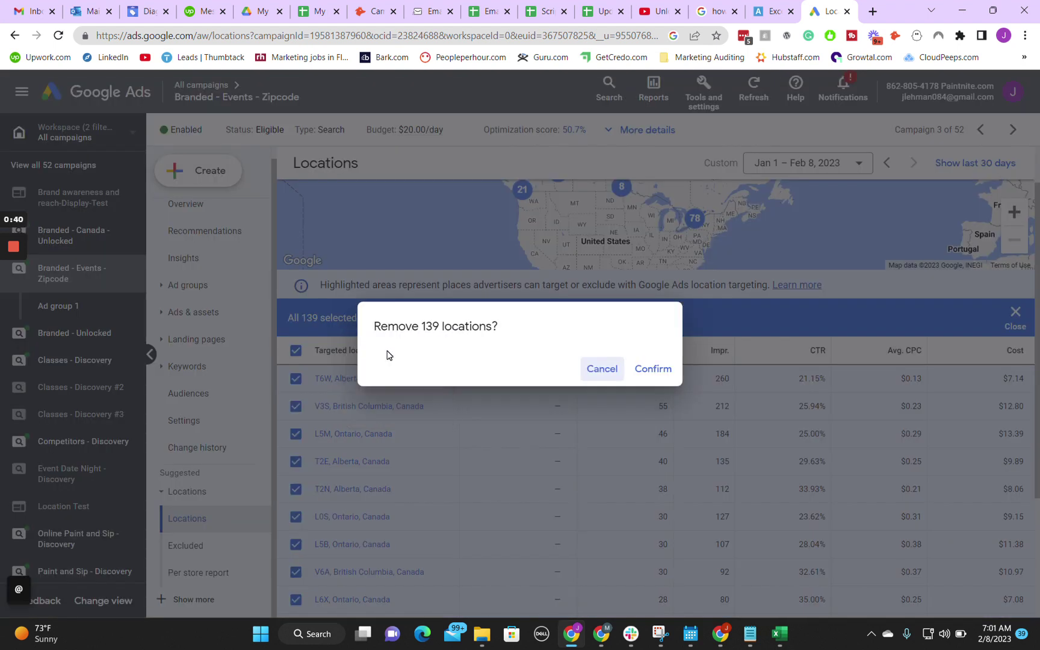
click(662, 369)
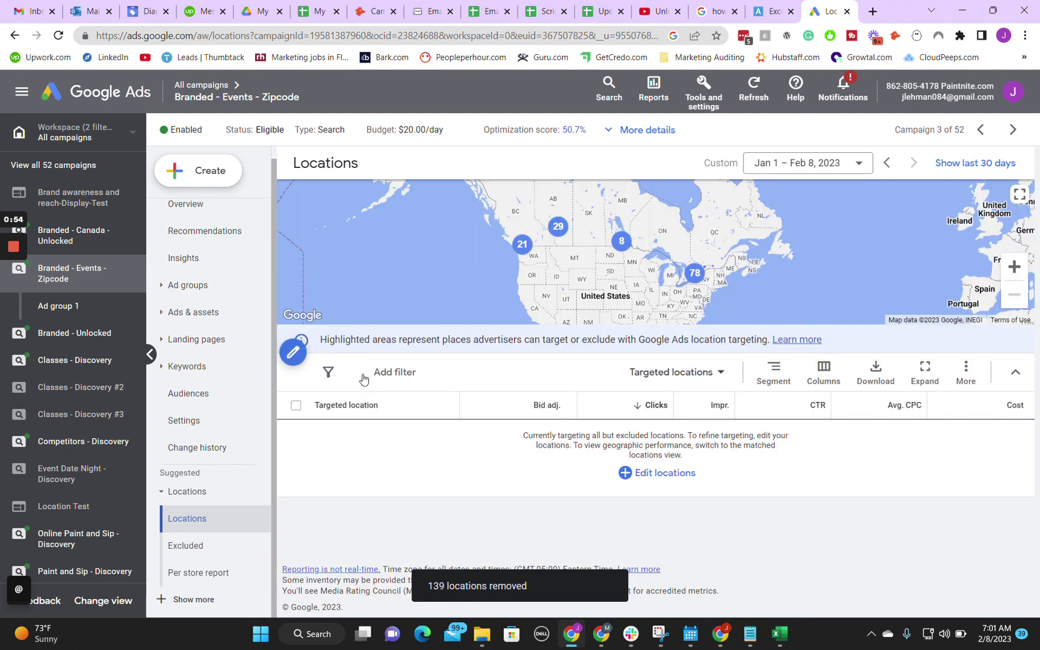
Step: Check the campaign's excluded locations, then return to the targeted locations page
click(626, 476)
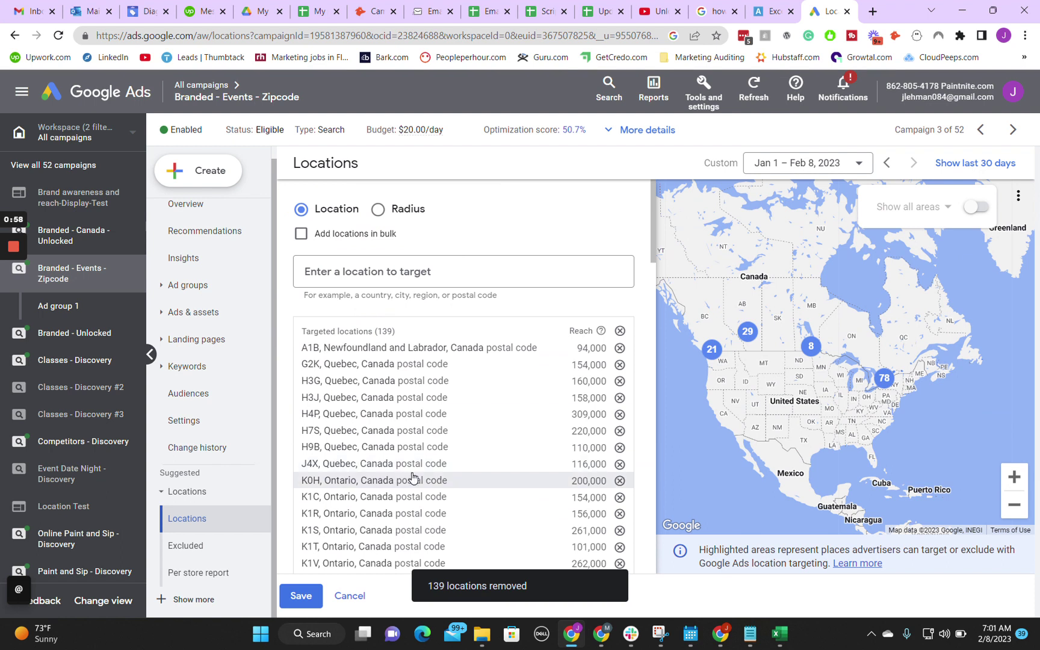
click(207, 550)
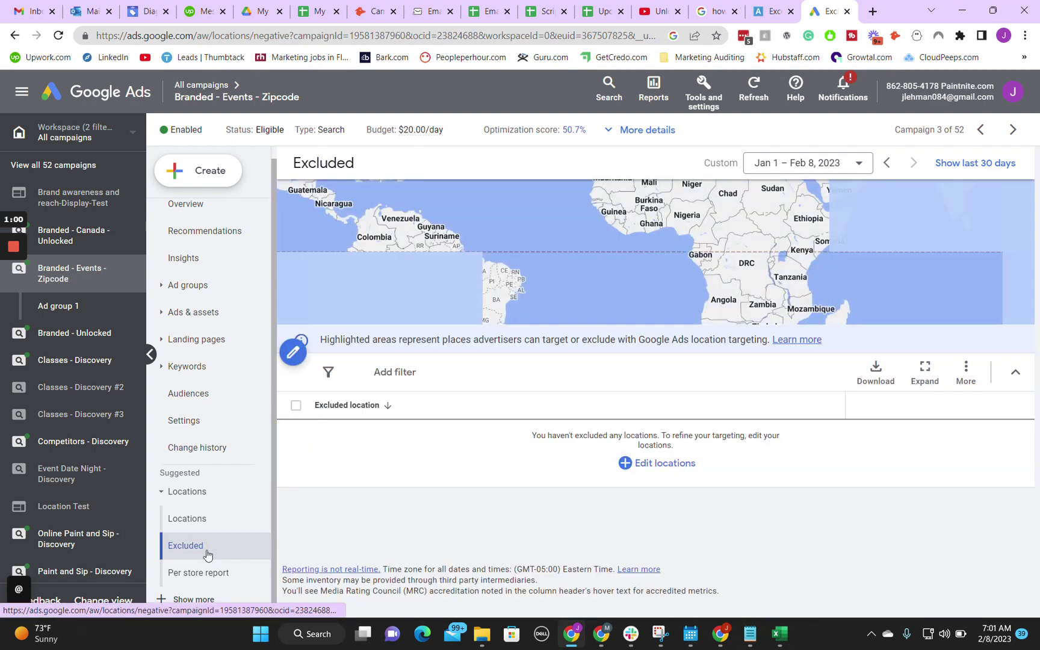
click(194, 521)
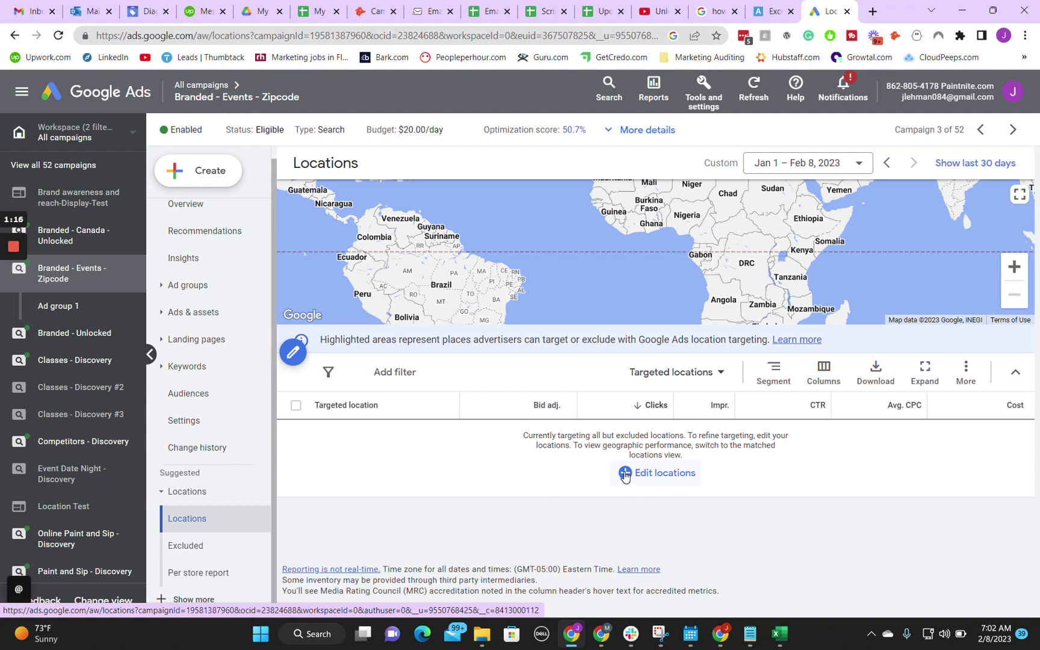
Step: Switch the location targeting editor to 'Add locations in bulk' and bring the venue spreadsheet forward
click(285, 360)
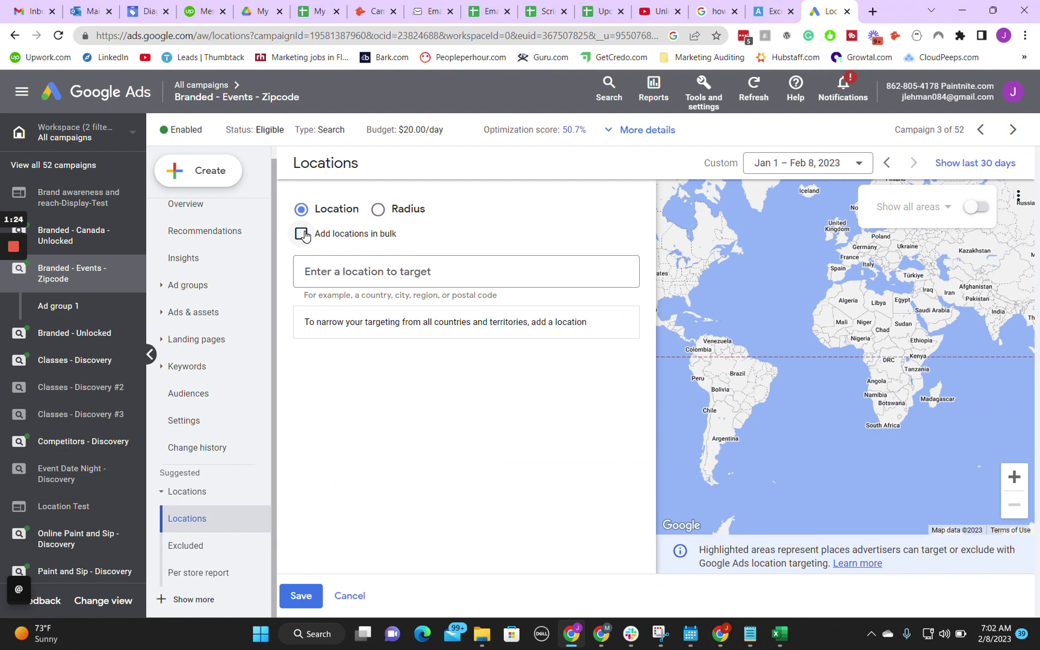
click(302, 234)
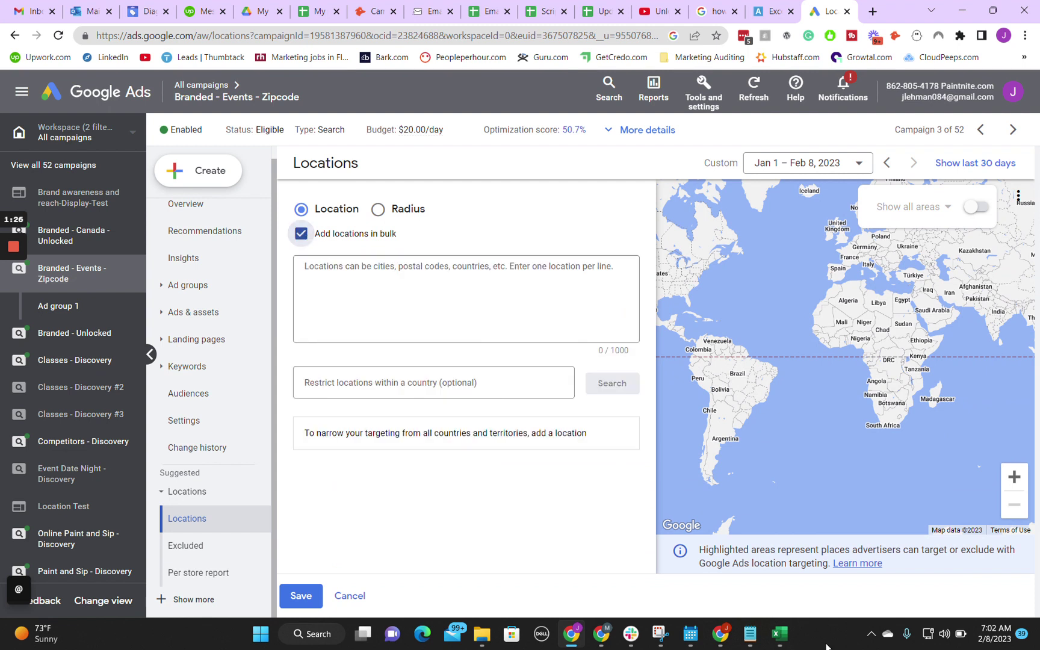
click(777, 633)
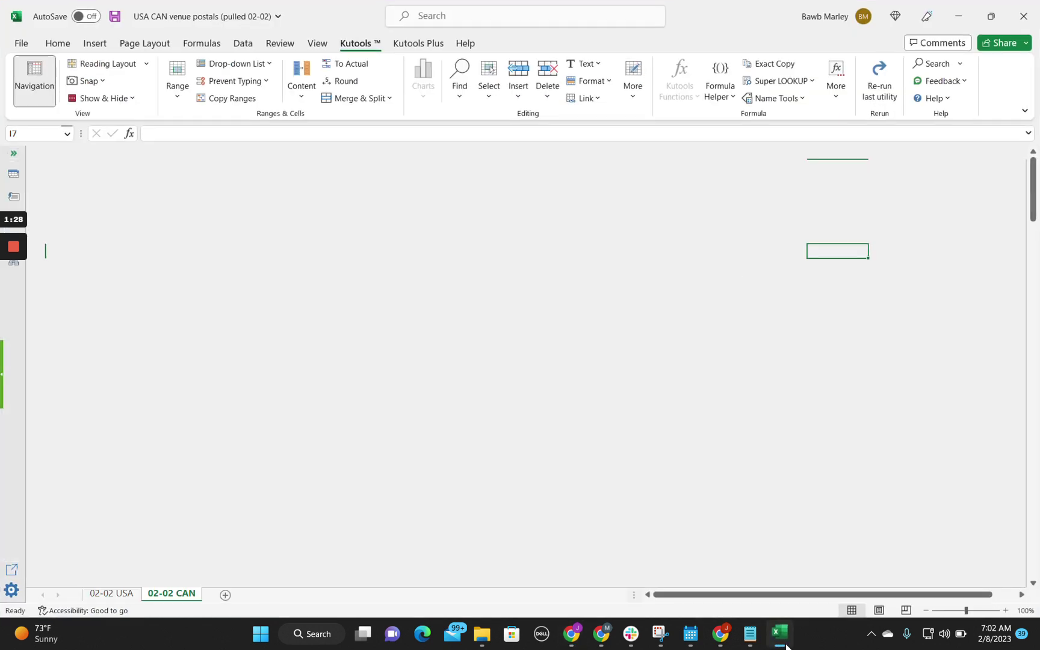
Step: Copy the zip codes D2:D197 from the 02-02 CAN sheet and return to Google Ads
drag(511, 180, 517, 563)
key(ctrl+c)
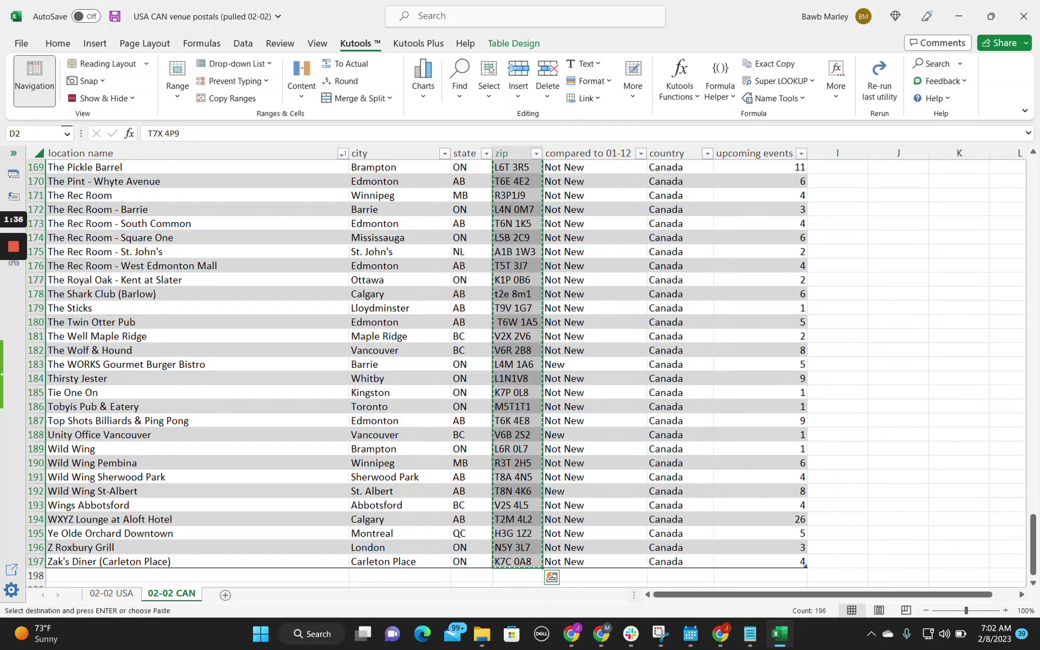
scroll(517, 361, up, 20)
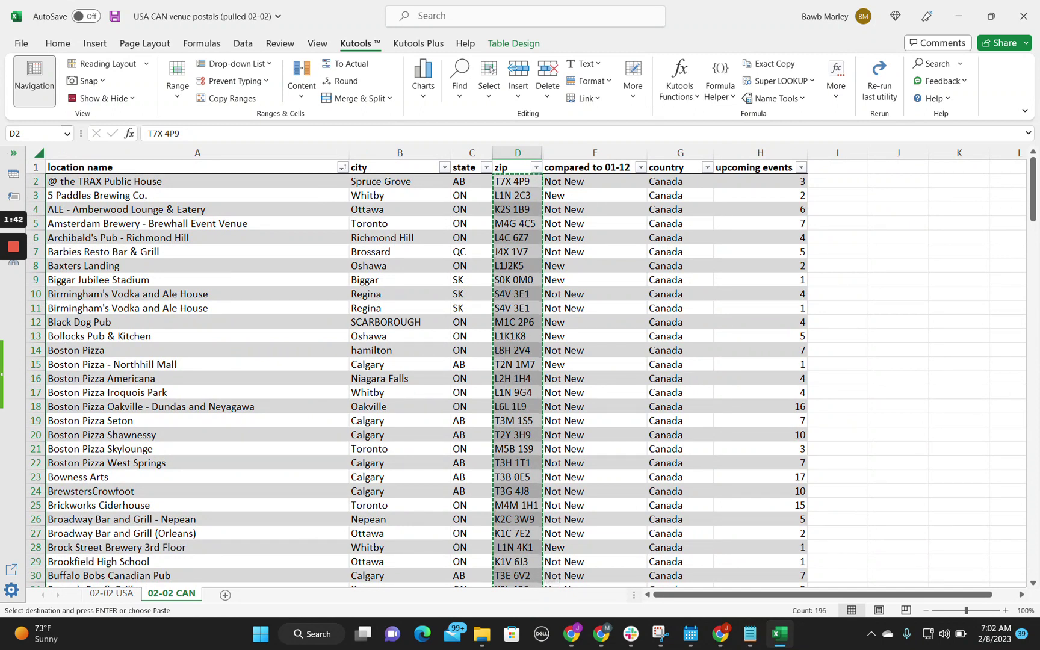
click(958, 17)
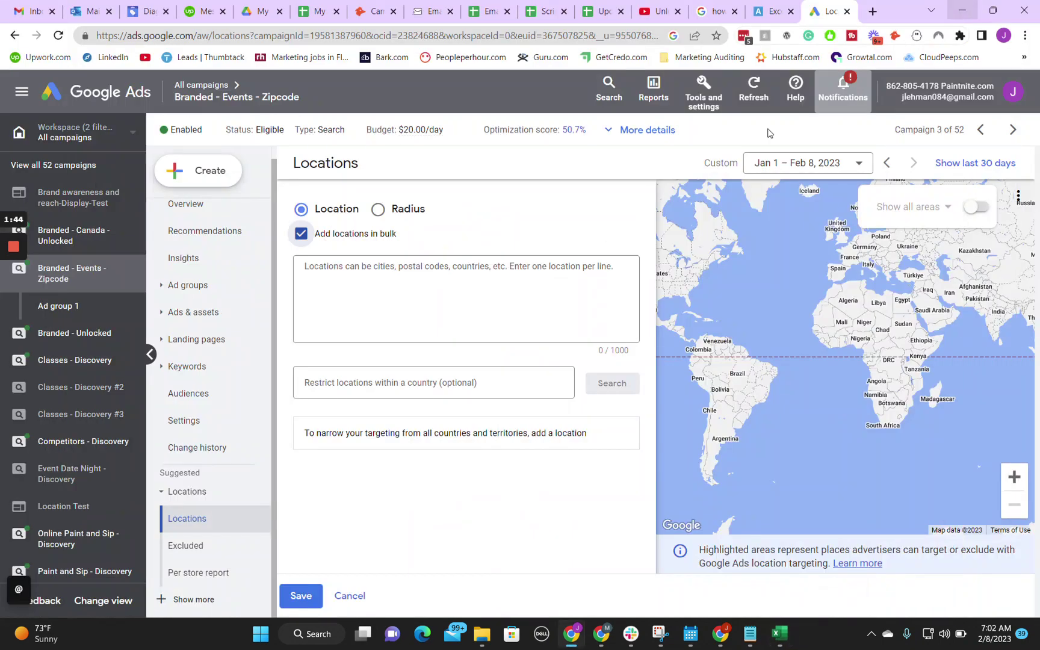
Step: Paste the 196 full postal codes into the bulk box and search; none match
key(ctrl+v)
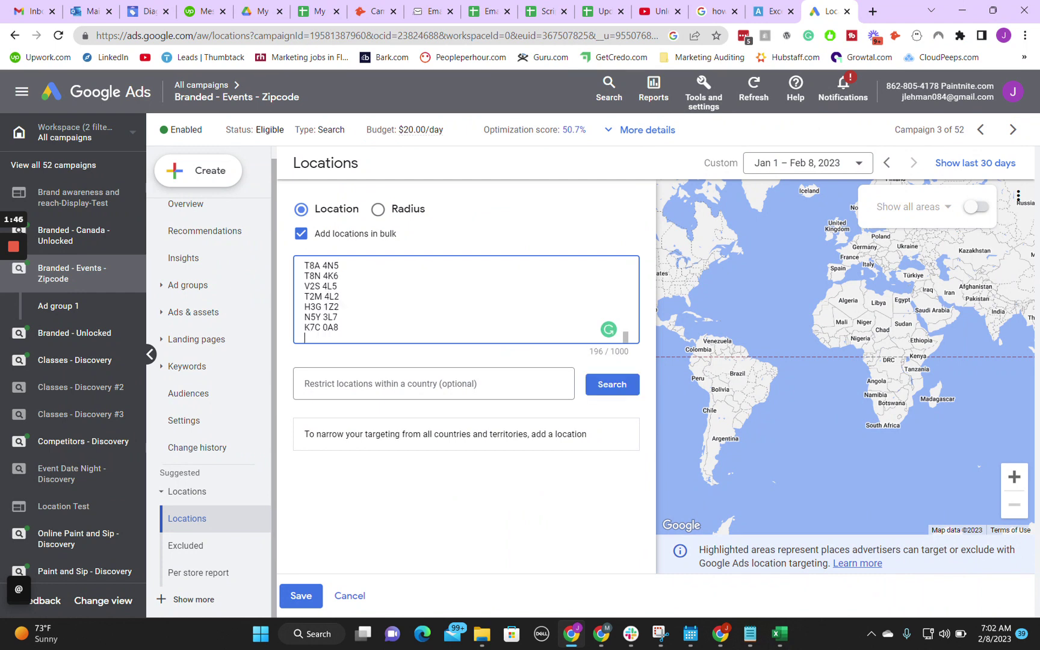
click(611, 384)
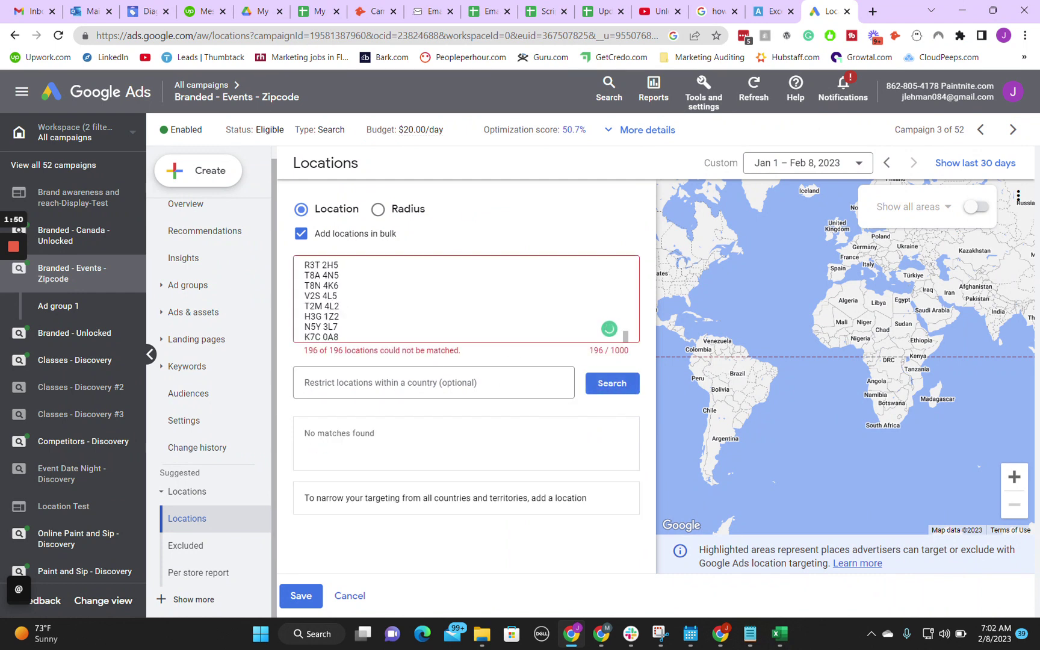
scroll(609, 328, up, 20)
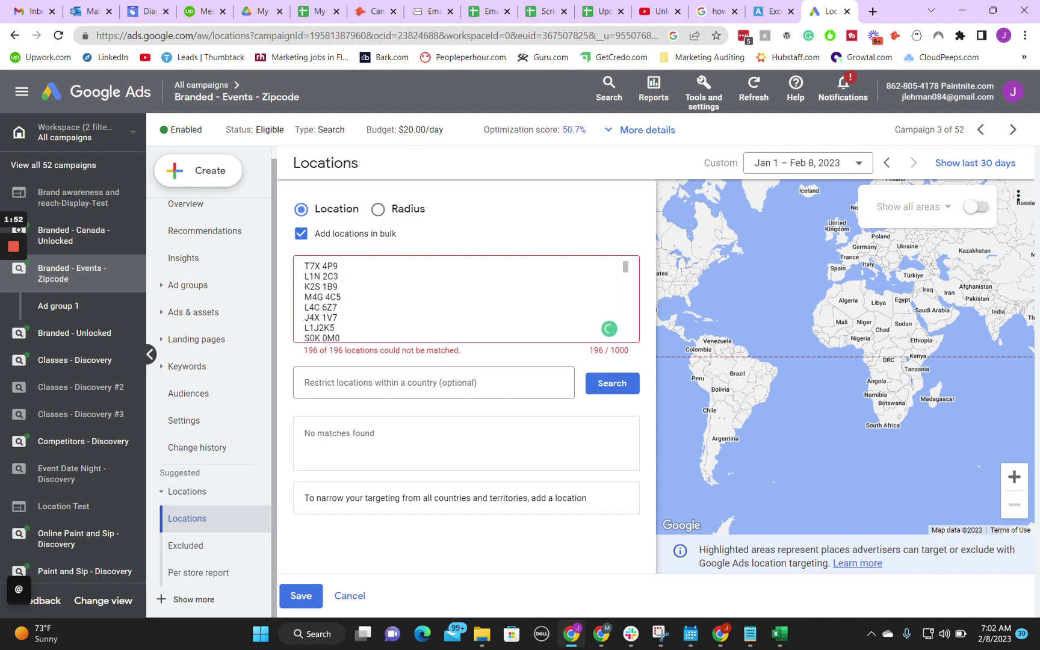
click(321, 266)
key(shift+End)
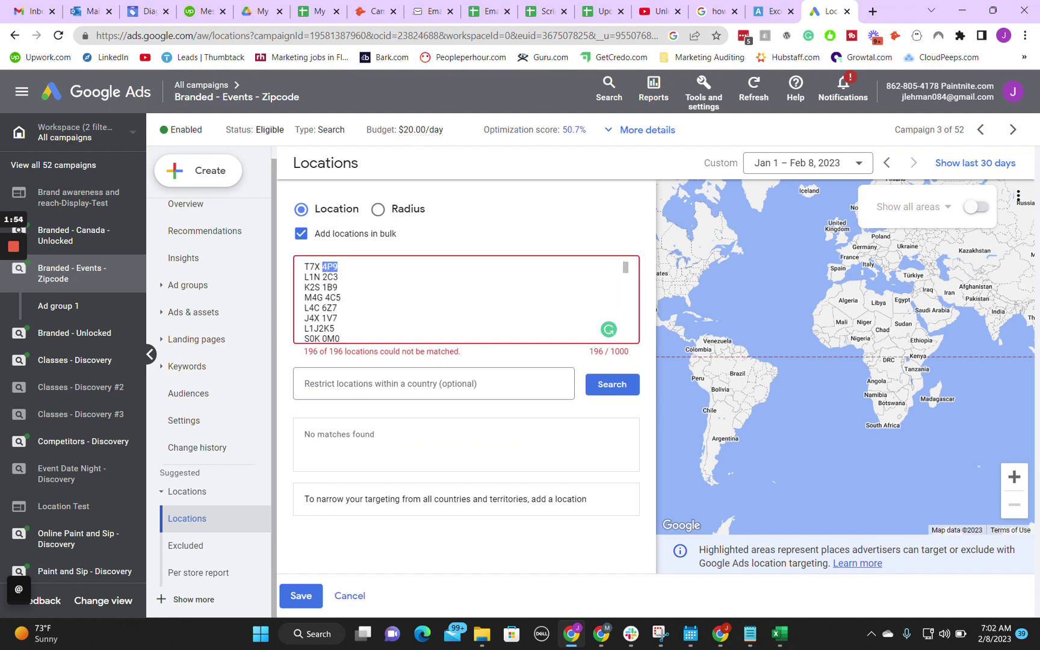
key(Right)
key(ctrl+shift+Left)
Step: Clear the bulk box and go to the search on removing Excel's last characters
key(ctrl+a)
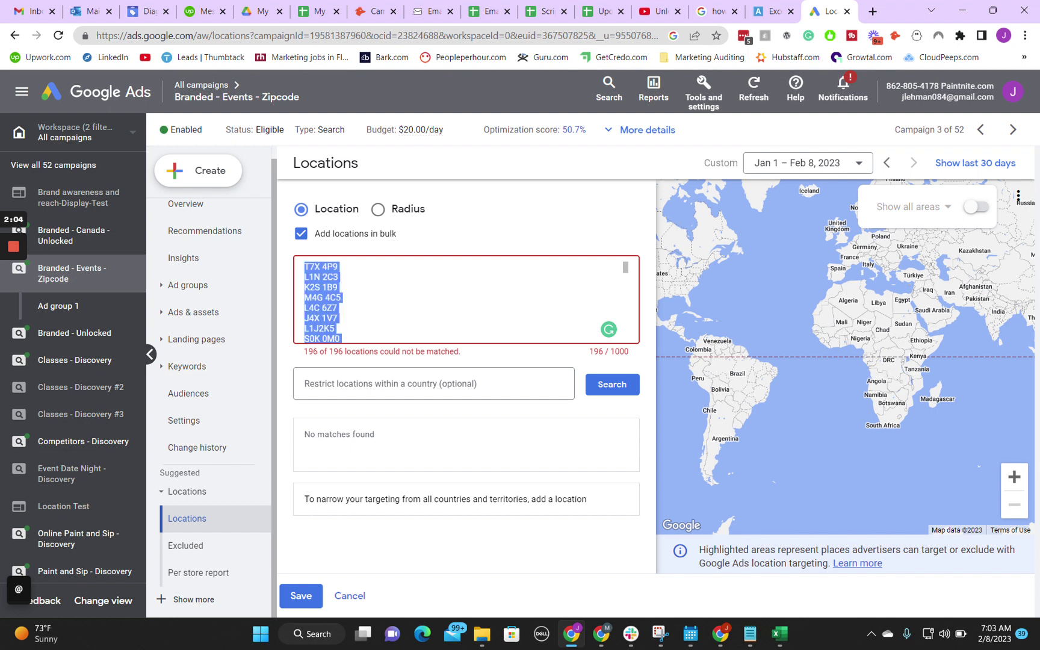
key(BackSpace)
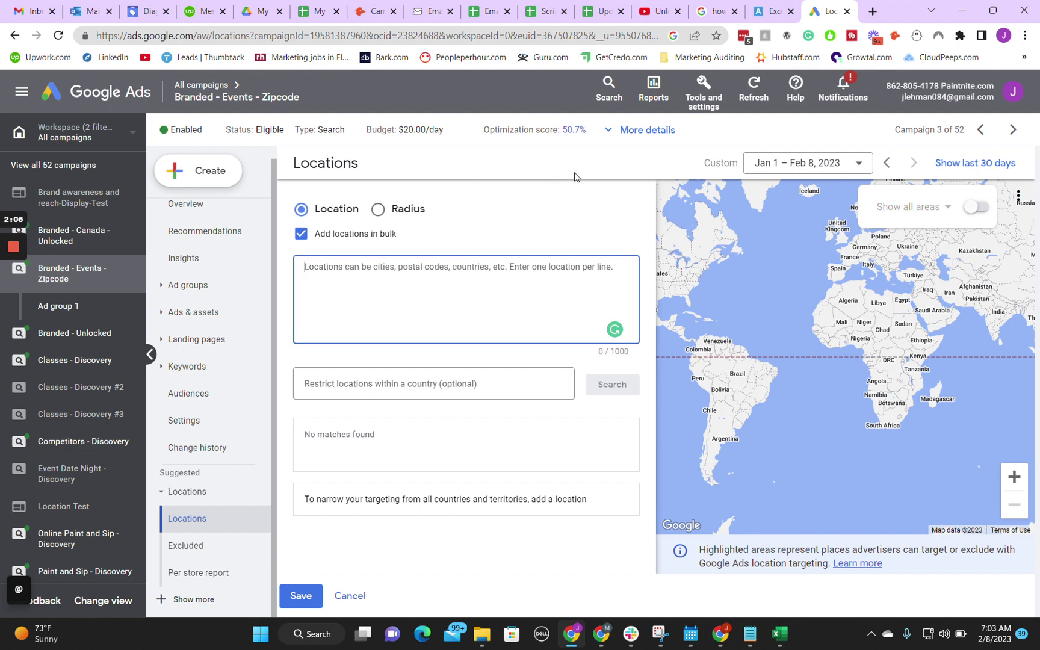
click(779, 633)
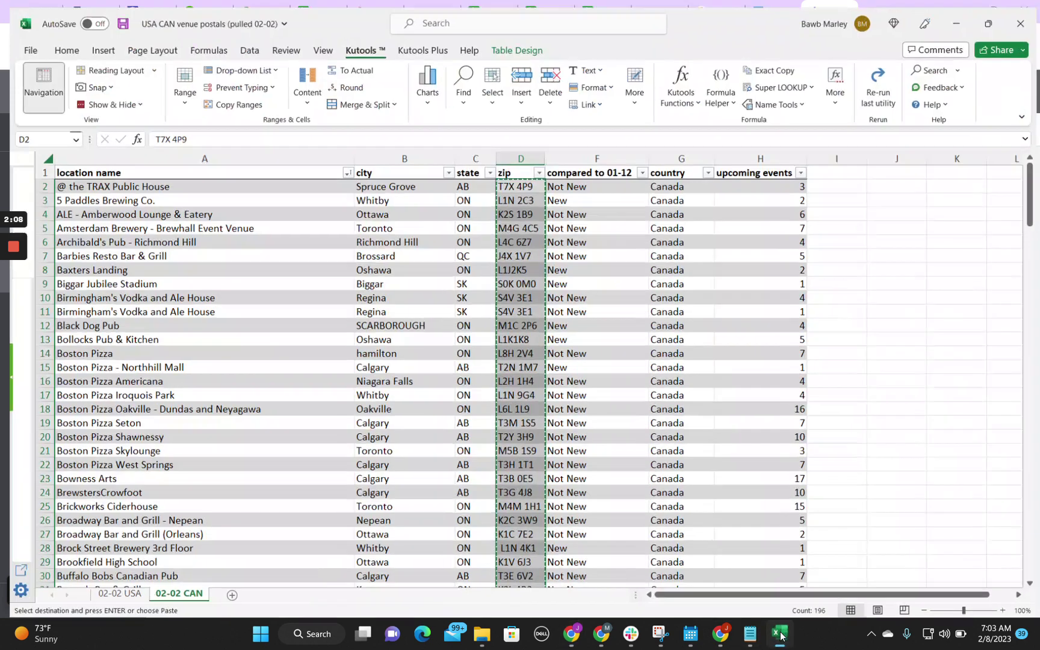
click(959, 16)
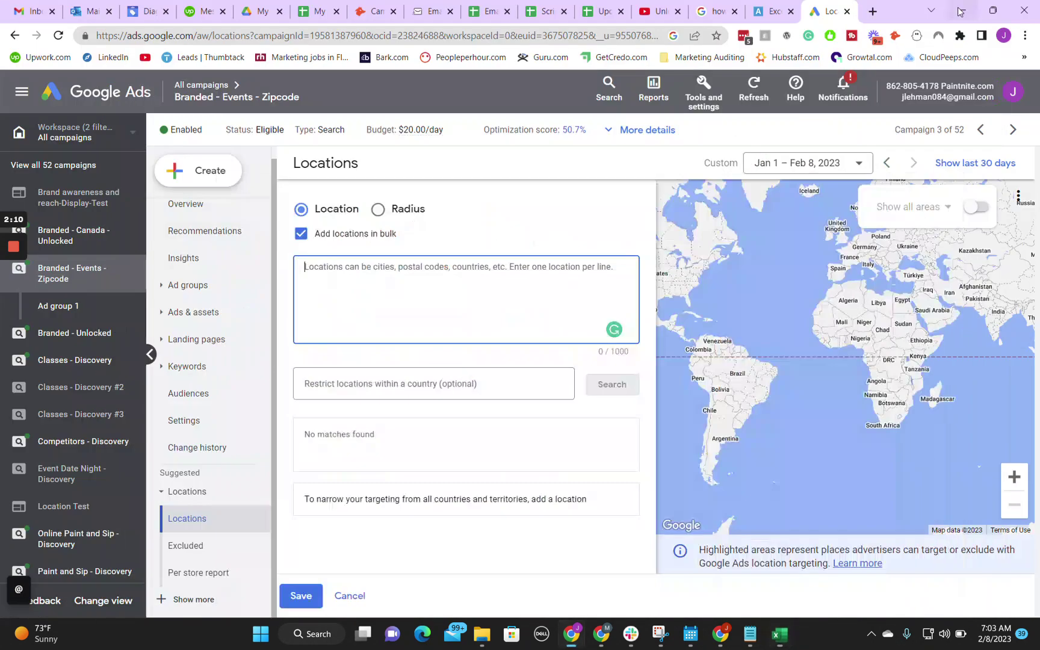
click(707, 5)
scroll(304, 183, up, 2)
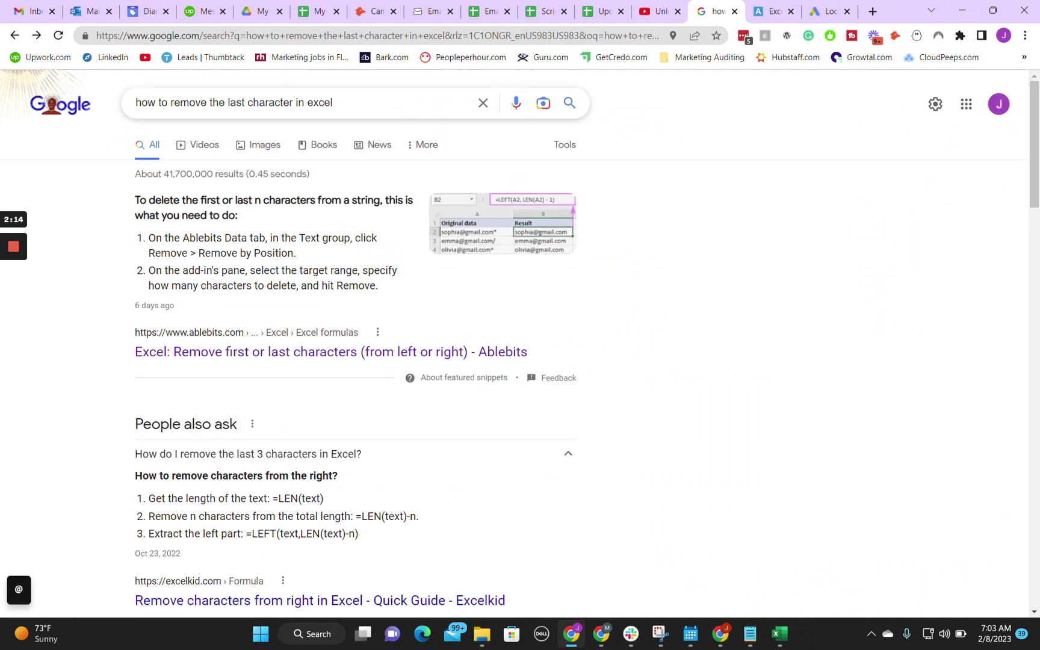
Step: Open the Ablebits guide showing =LEFT(A2, LEN(A2) - 3), then return to the workbook
click(305, 360)
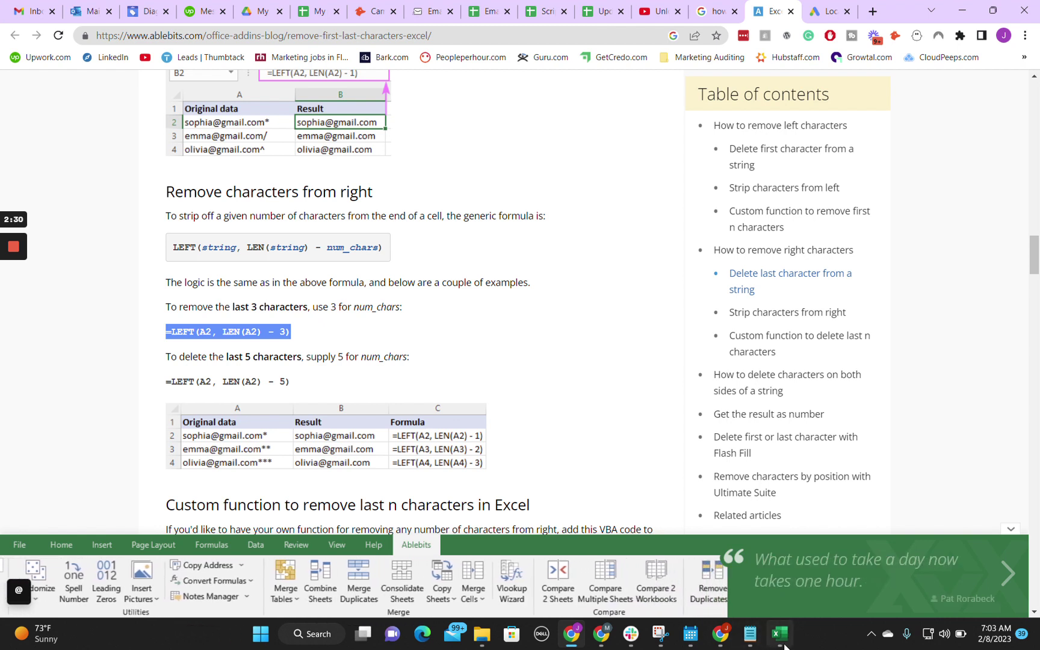
key(alt+Tab)
Step: Enter =LEFT(D2, LEN(D2) - 3) in J2 so it returns the prefix T7X
click(898, 180)
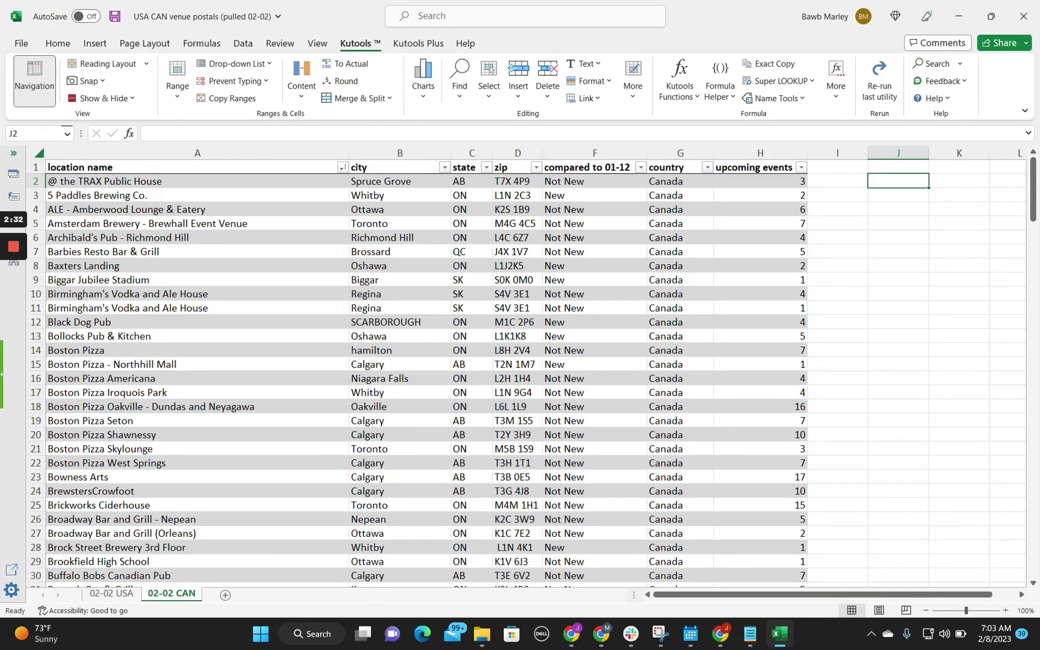
key(ctrl+v)
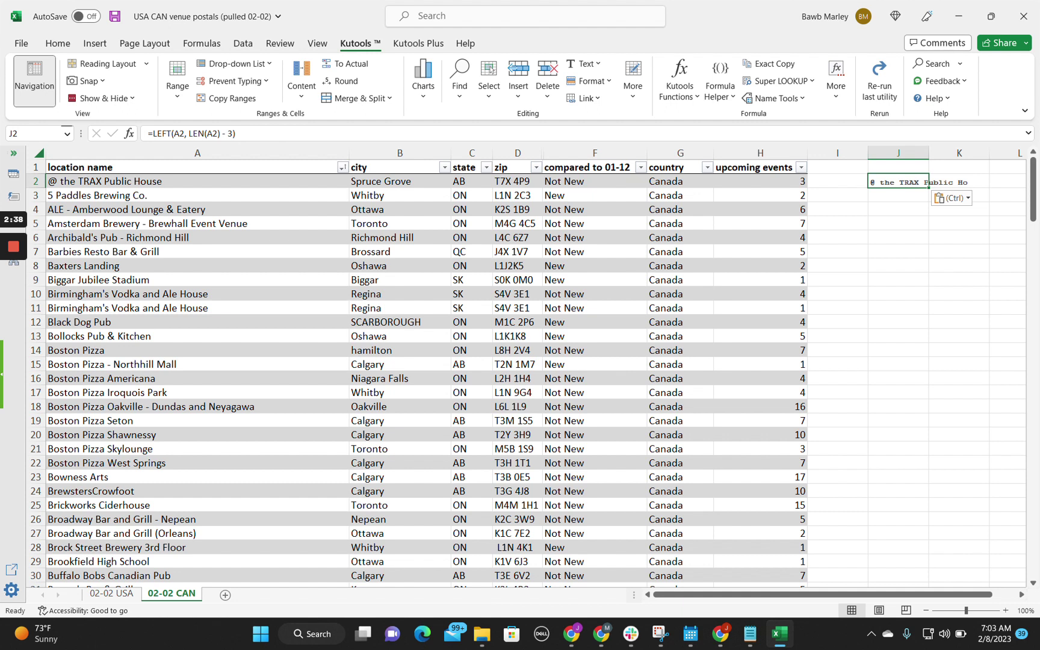
click(236, 133)
key(BackSpace)
text(D)
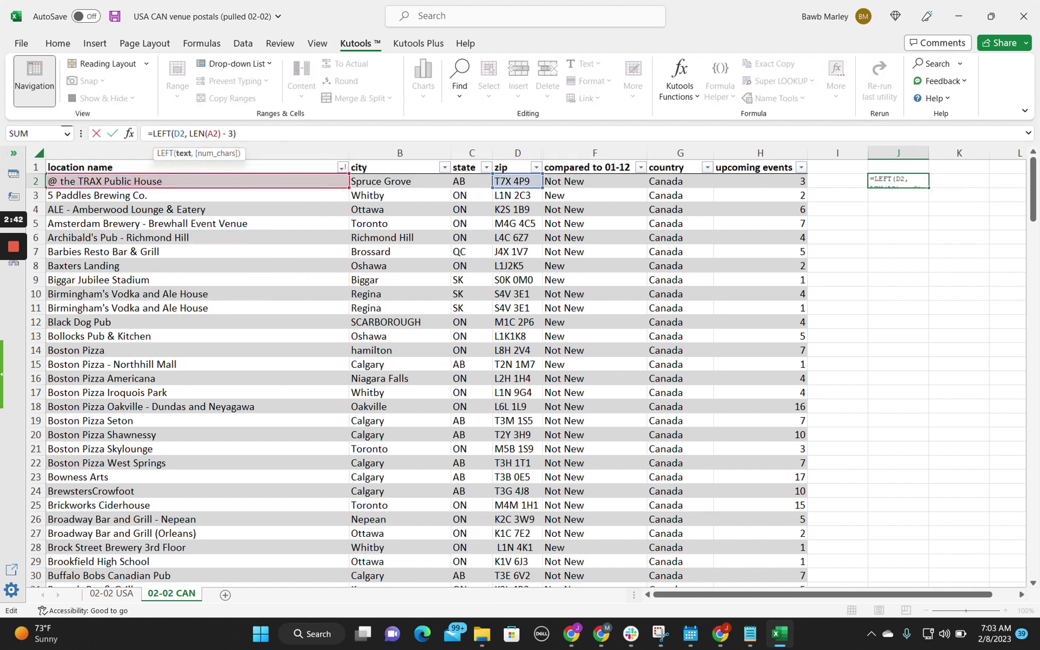
click(212, 133)
key(BackSpace)
text(D)
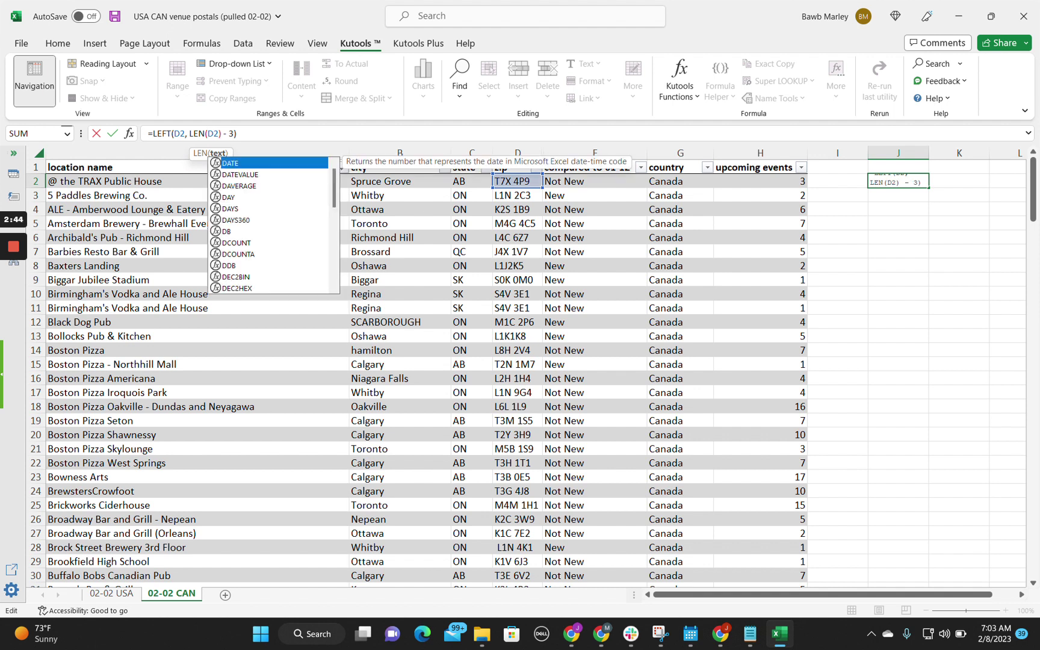
click(838, 194)
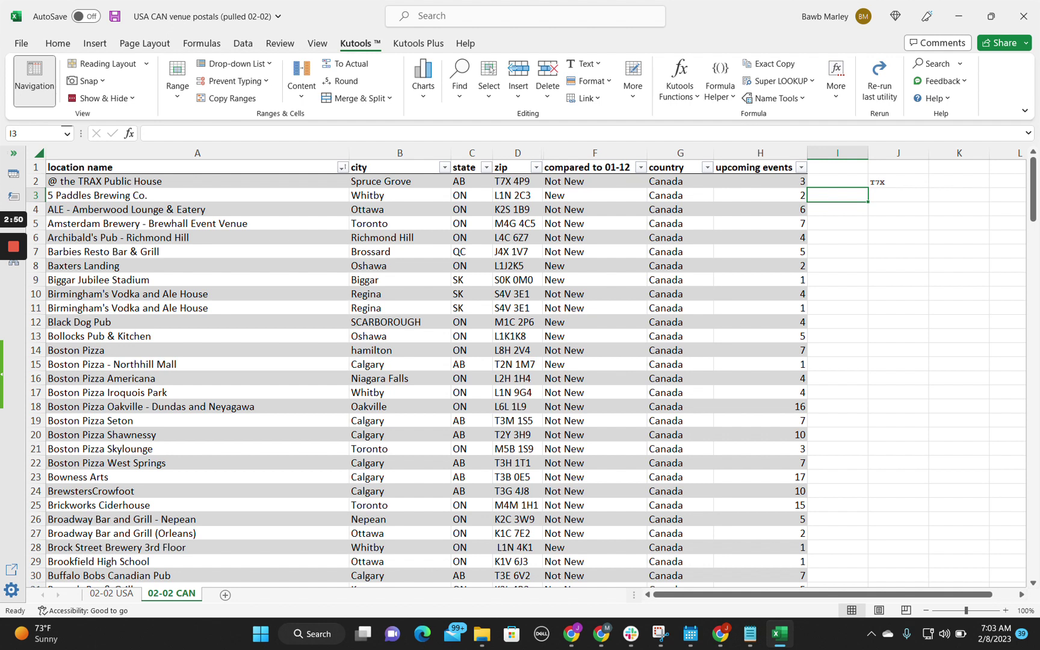
click(898, 181)
Step: Fill the prefix formula down to J197 and copy J2:J197 for the browser
drag(929, 188, 928, 538)
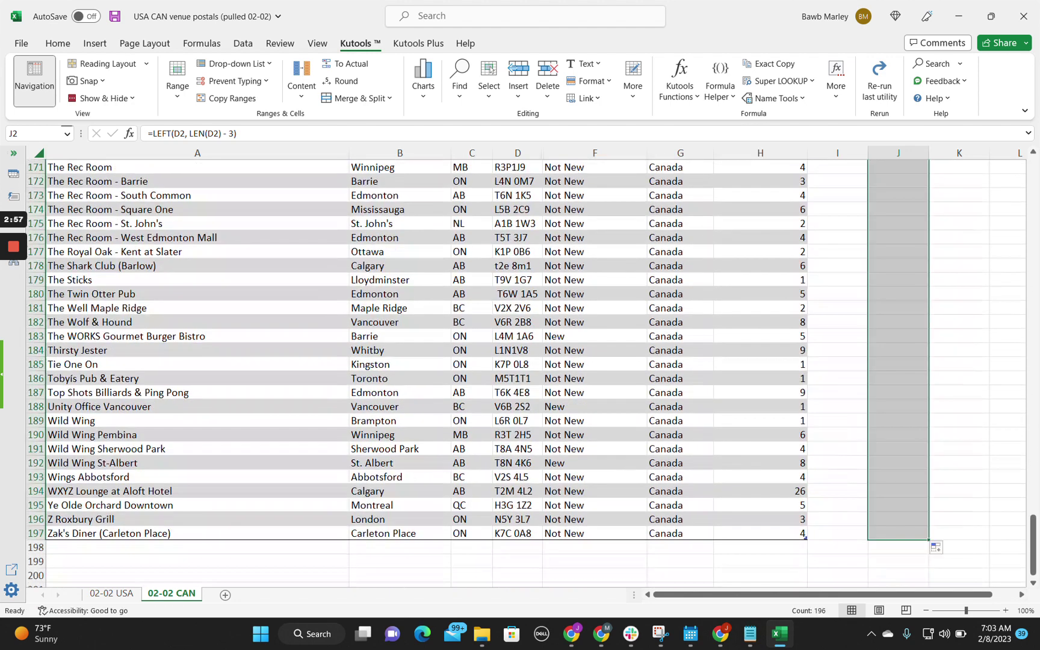
scroll(518, 373, up, 20)
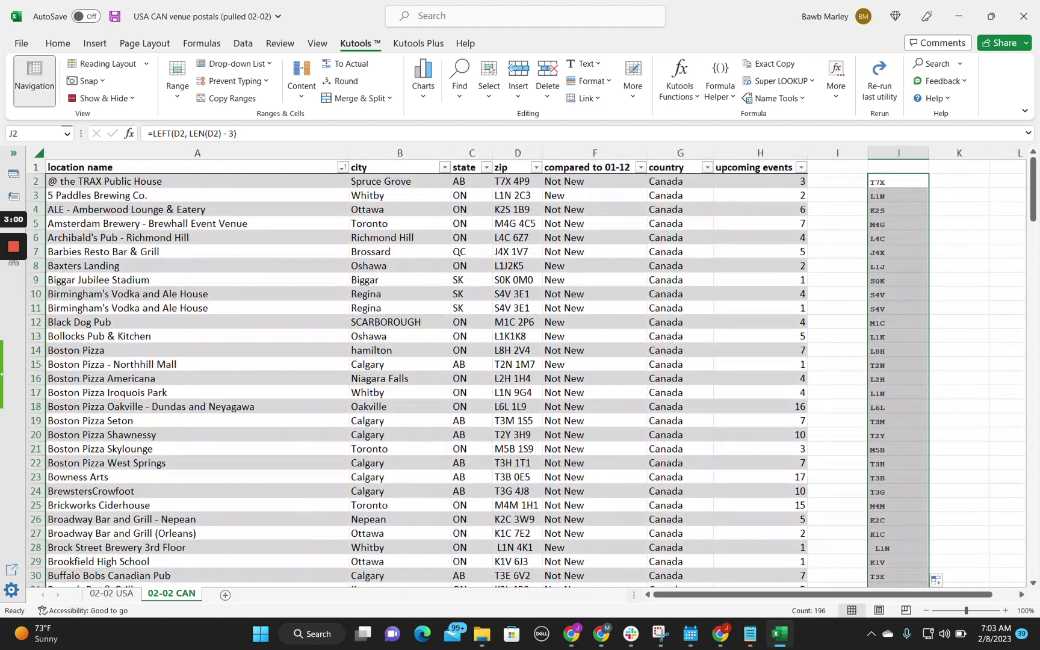
key(ctrl+c)
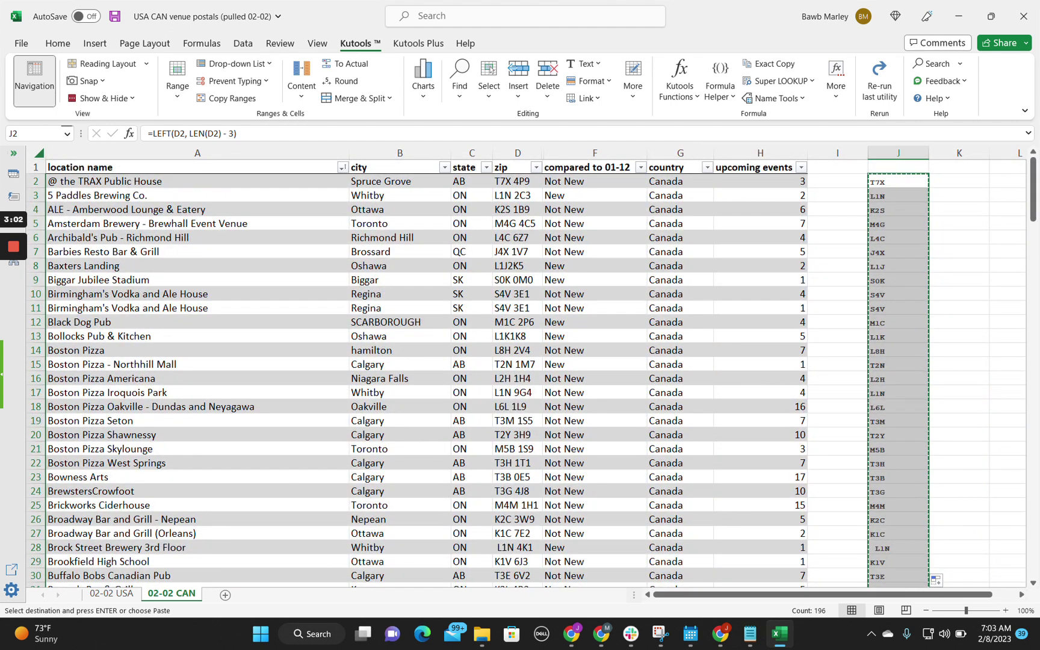
click(573, 635)
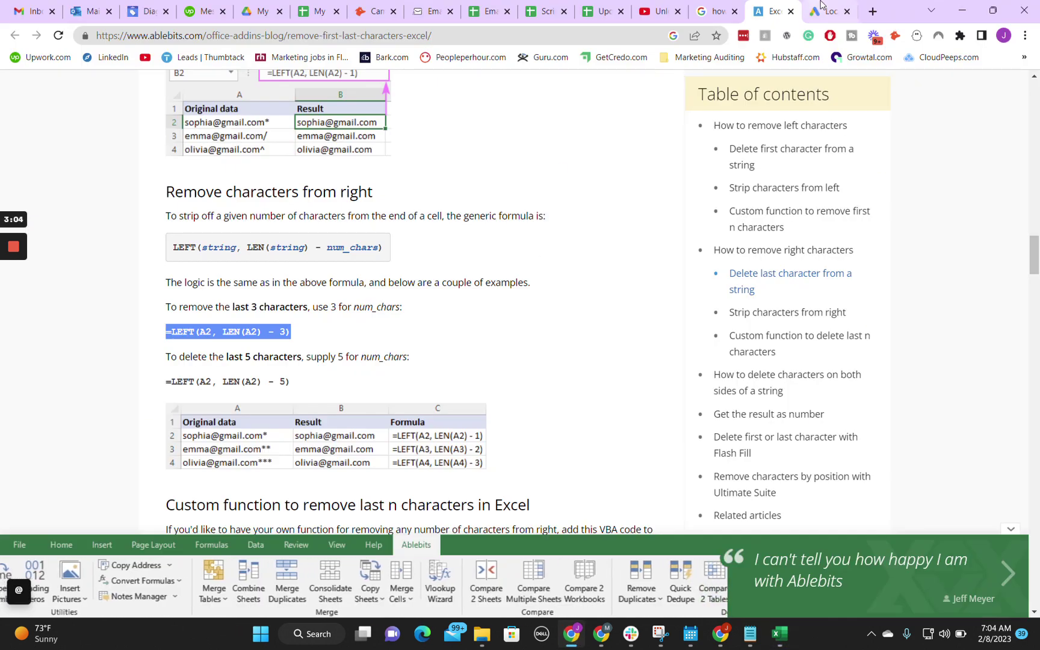
Step: Paste the 196 prefixes into bulk locations, search, and review 151 matches with 8 unmatched
key(ctrl+Tab)
key(ctrl+v)
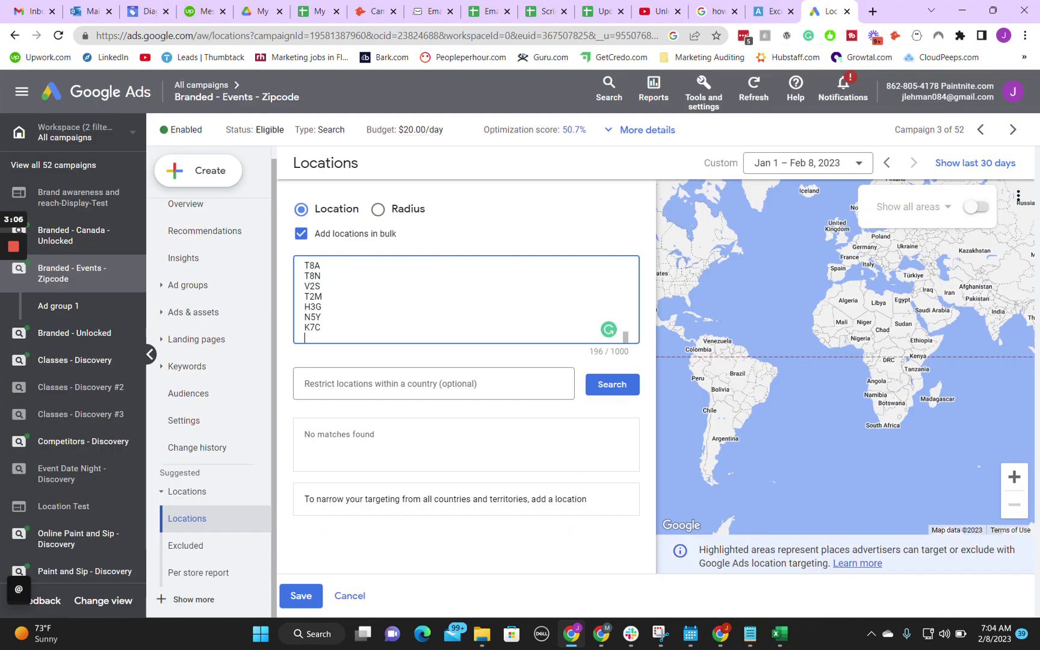
click(612, 384)
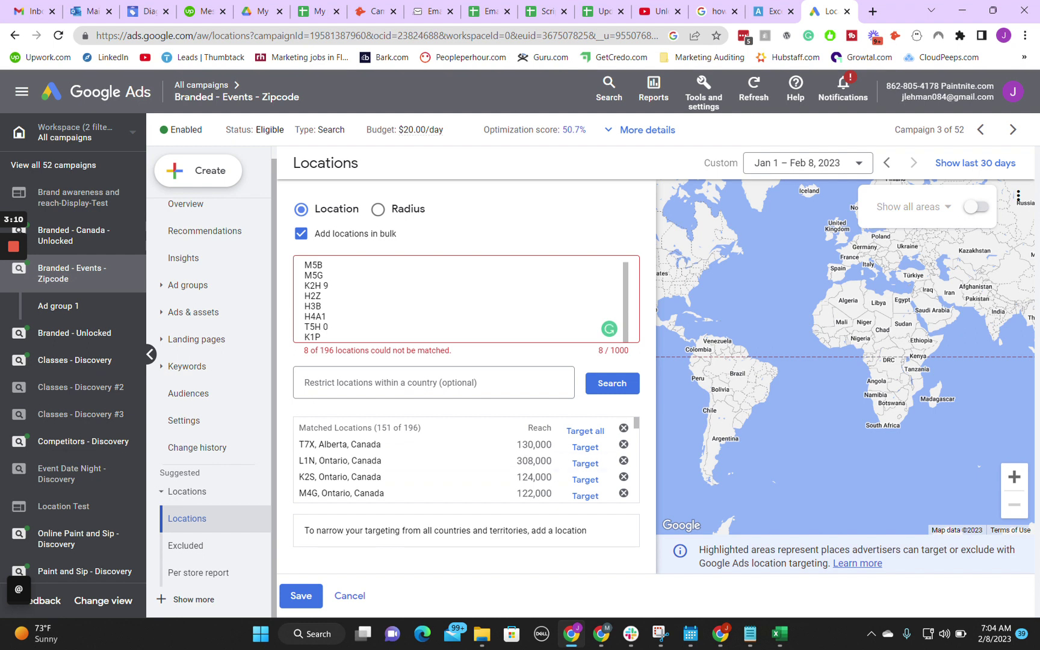
scroll(538, 467, down, 5)
scroll(537, 467, down, 5)
scroll(538, 467, down, 5)
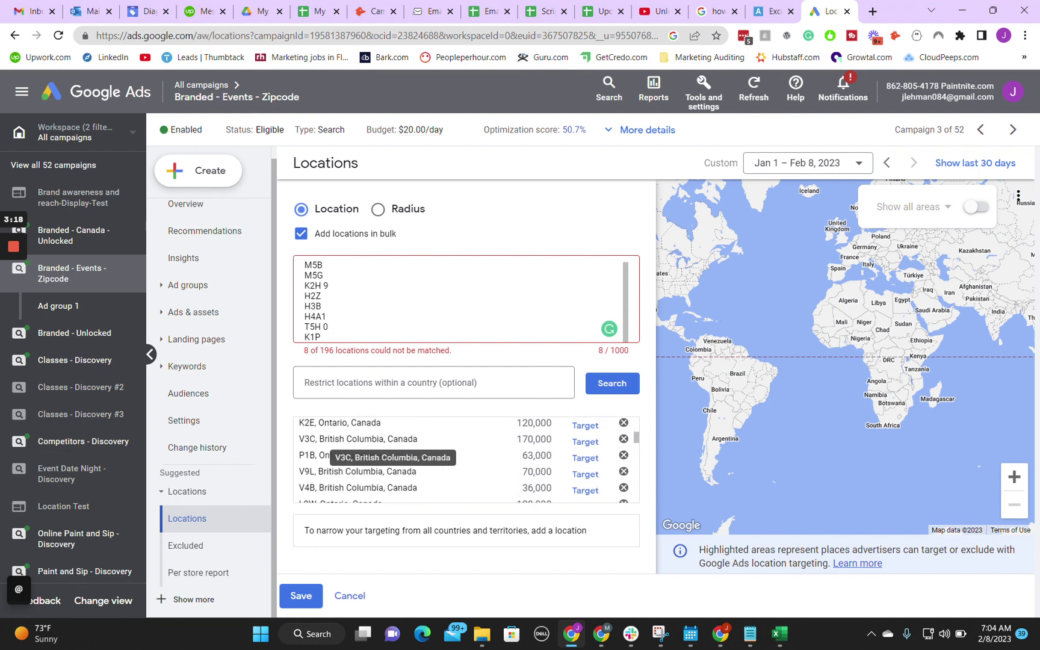
scroll(509, 470, down, 1)
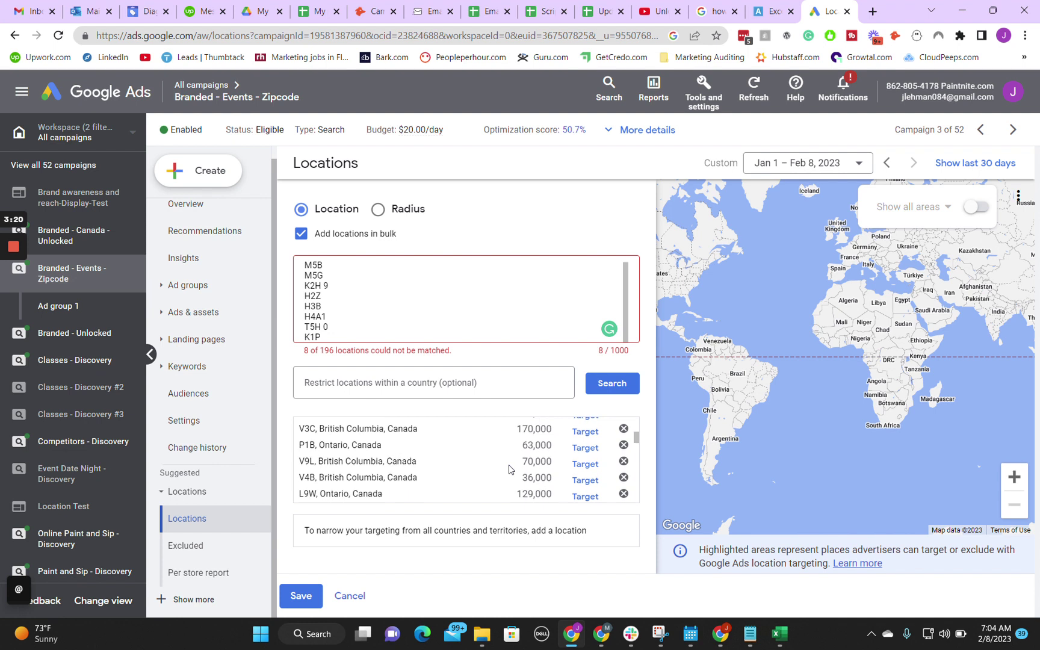
scroll(508, 470, down, 3)
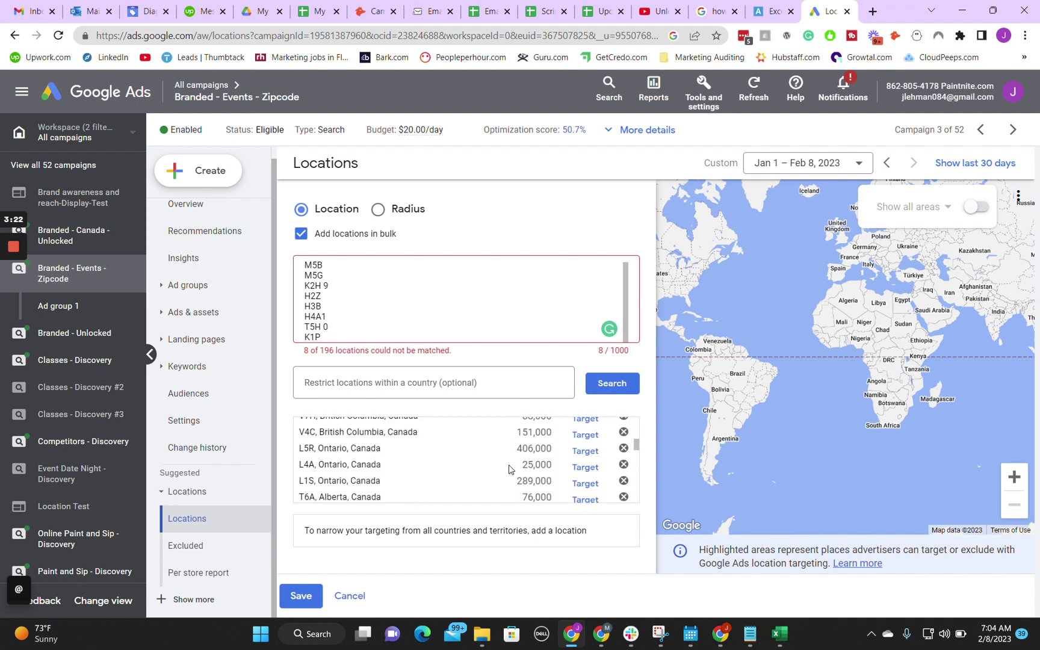
scroll(508, 469, down, 1)
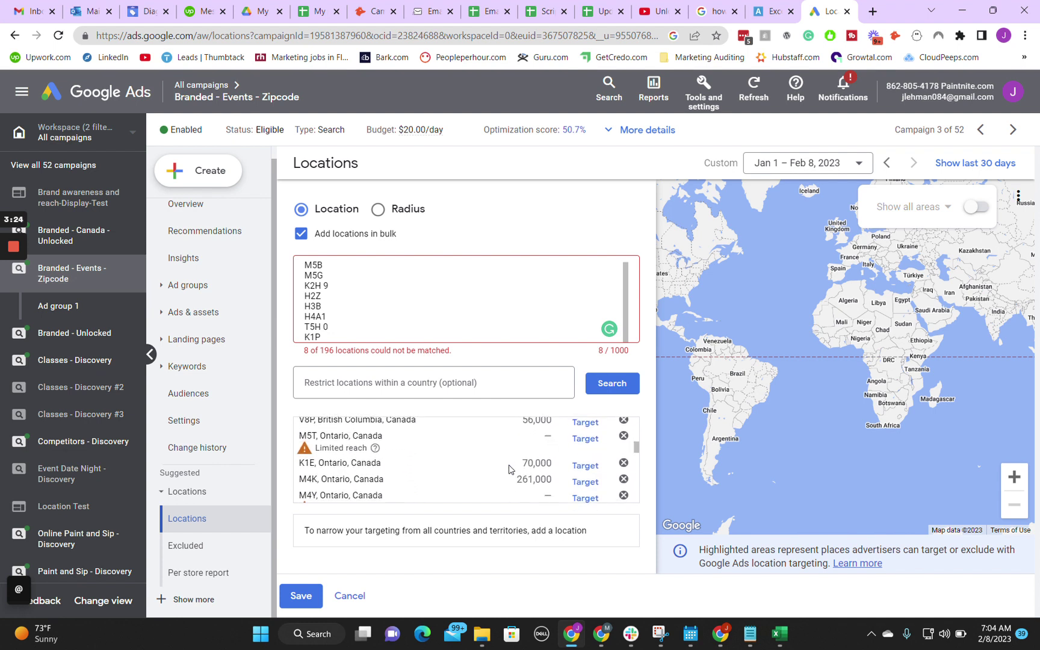
scroll(508, 469, down, 3)
scroll(509, 469, down, 1)
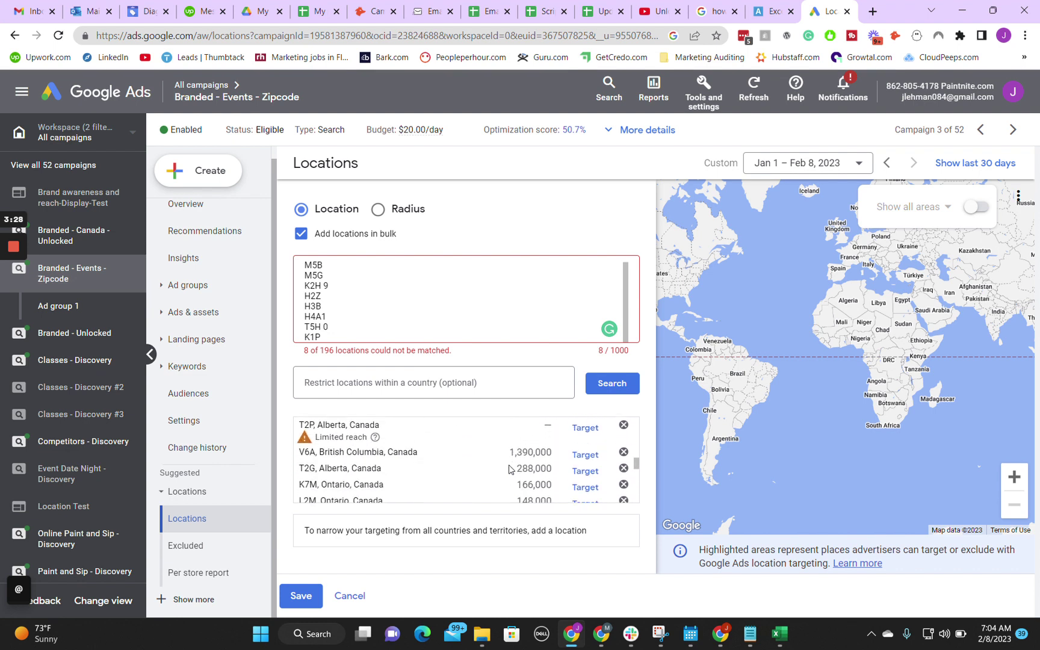
scroll(509, 469, down, 2)
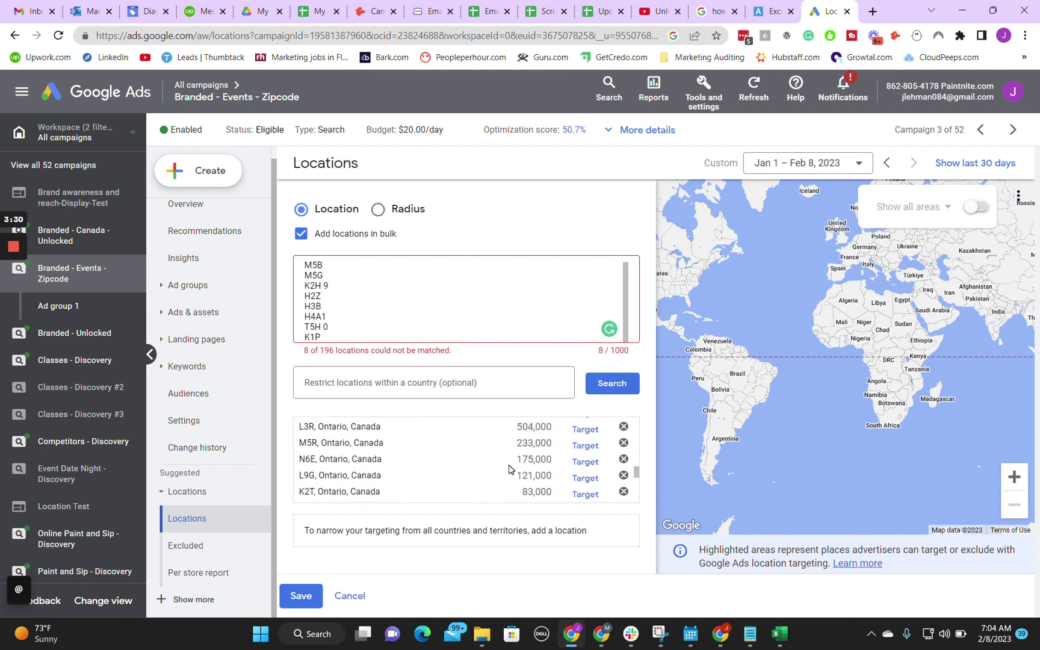
scroll(509, 469, down, 2)
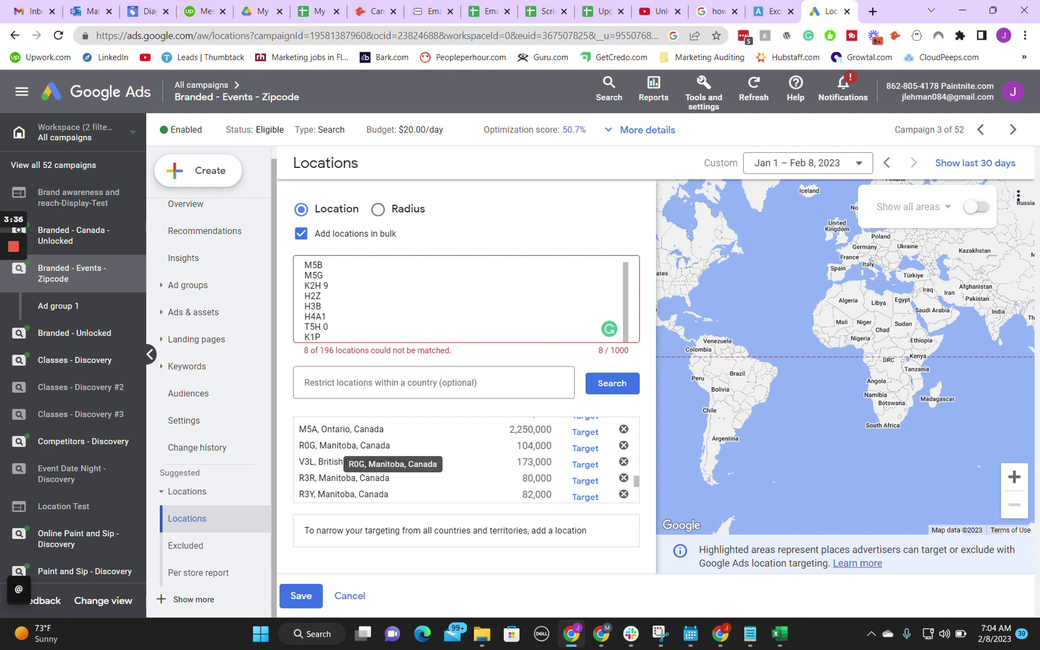
drag(313, 446, 356, 448)
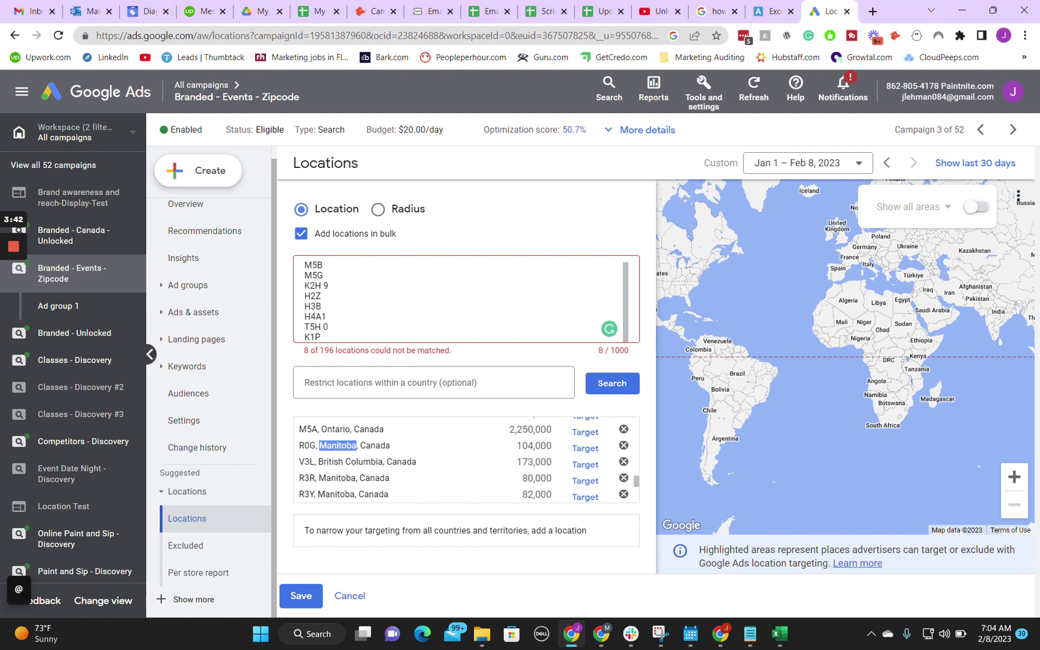
Step: Target all 151 matched Canadian postal prefixes and save the campaign's location targeting
scroll(469, 460, down, 2)
scroll(469, 460, down, 6)
scroll(469, 461, down, 6)
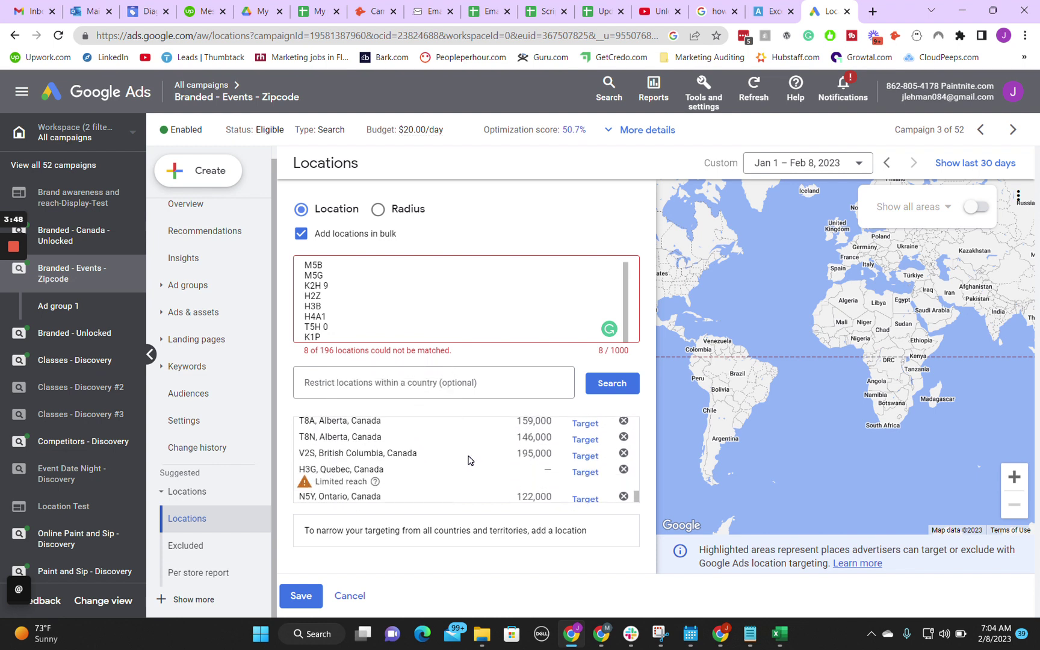
scroll(469, 461, down, 1)
scroll(502, 462, up, 15)
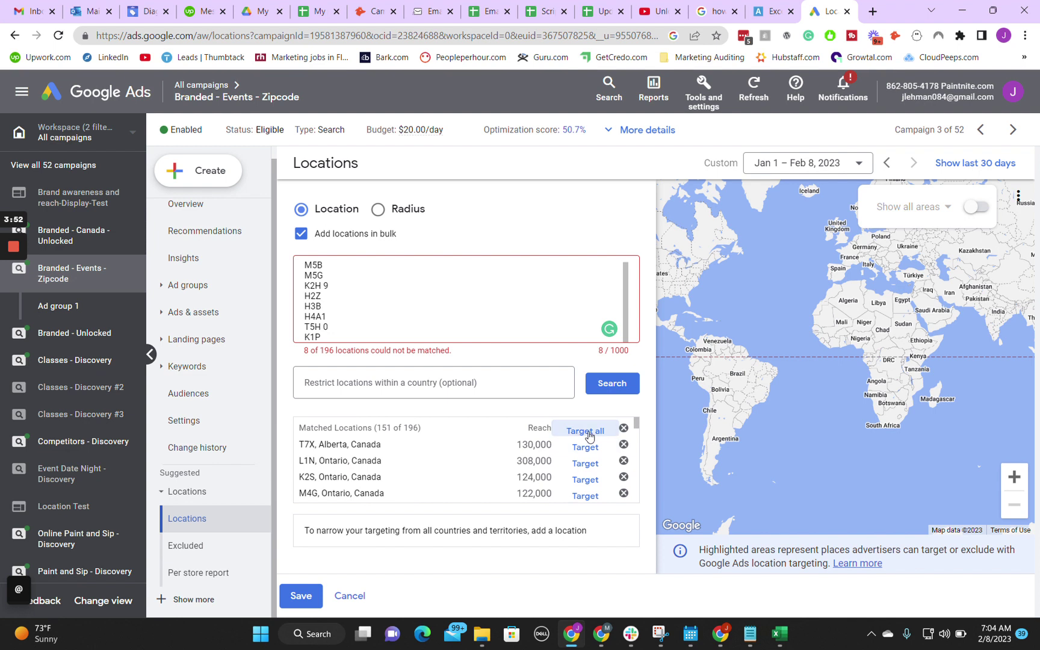
click(586, 430)
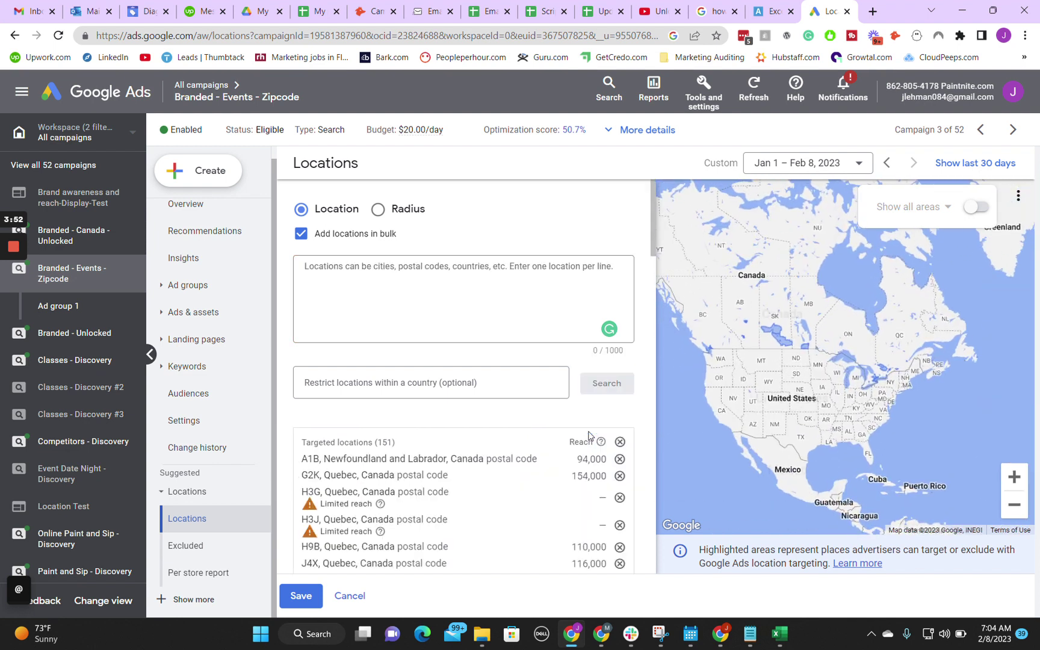
click(304, 595)
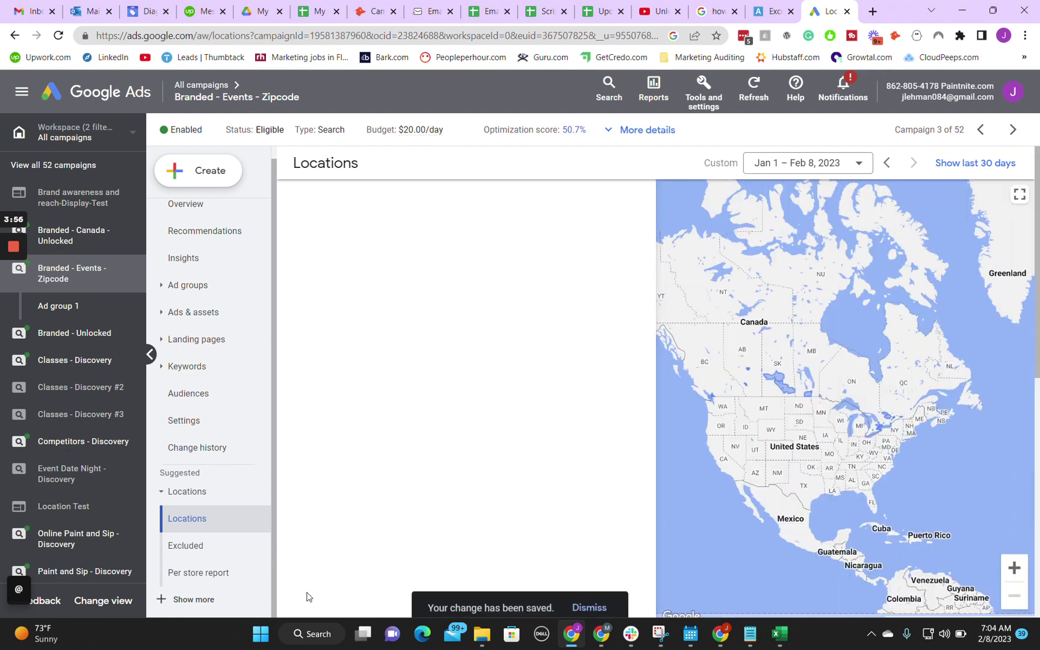